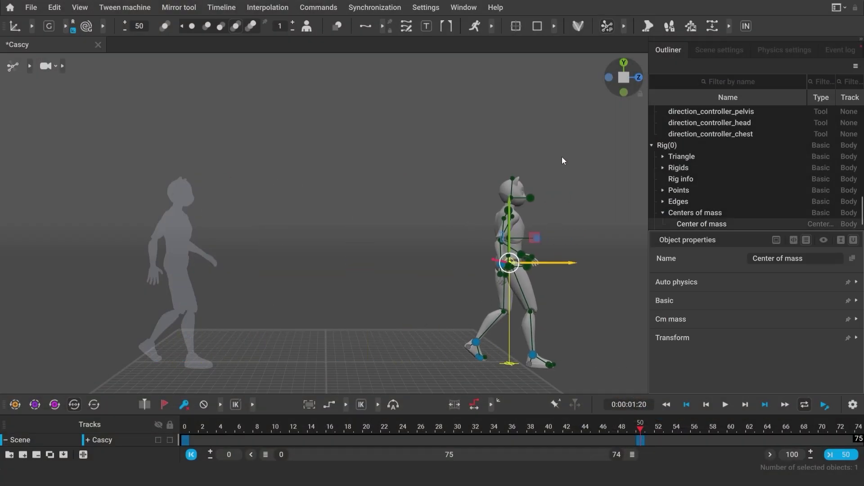
# - Generate AI in-between frames for Cascy's walk over frames 0–50 and play it back
pyautogui.click(747, 31)
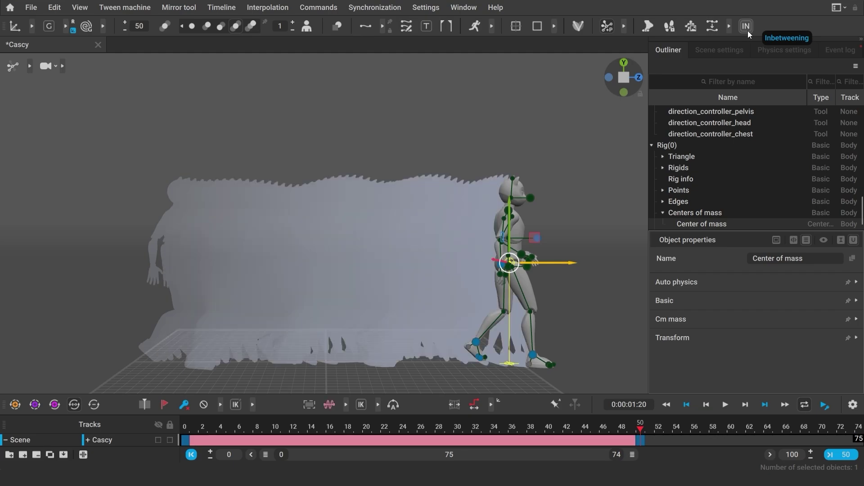
pyautogui.click(726, 405)
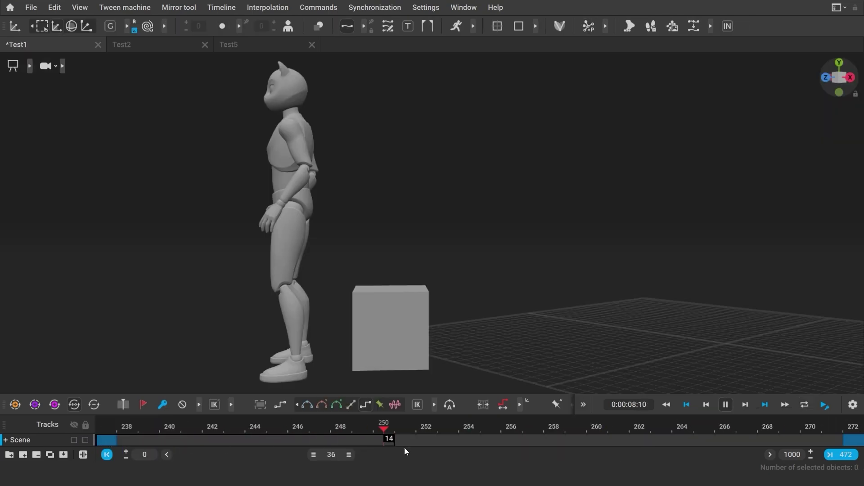
# - Fill the Test1 gap with AI in-between frames and play back the result
pyautogui.click(727, 25)
pyautogui.click(725, 405)
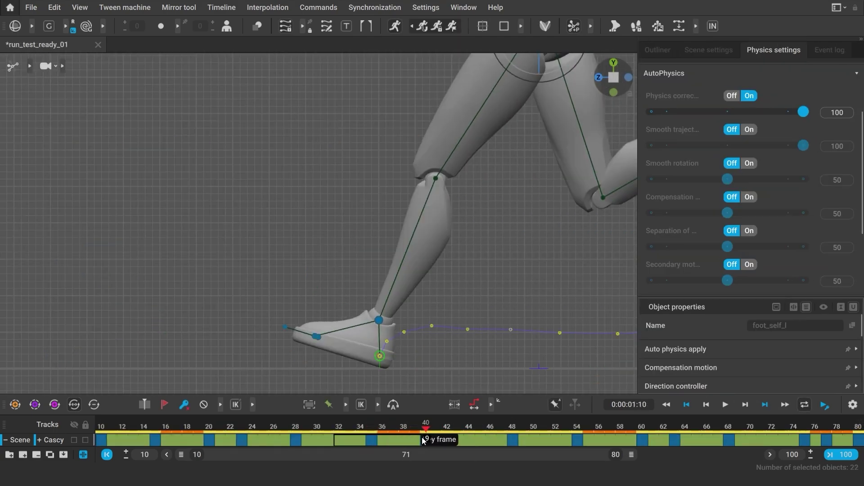
# - Scrub through the run, then adjust the AutoPhysics Smooth trajectory and Secondary motion sliders
pyautogui.moveTo(429, 436); pyautogui.dragTo(631, 436)
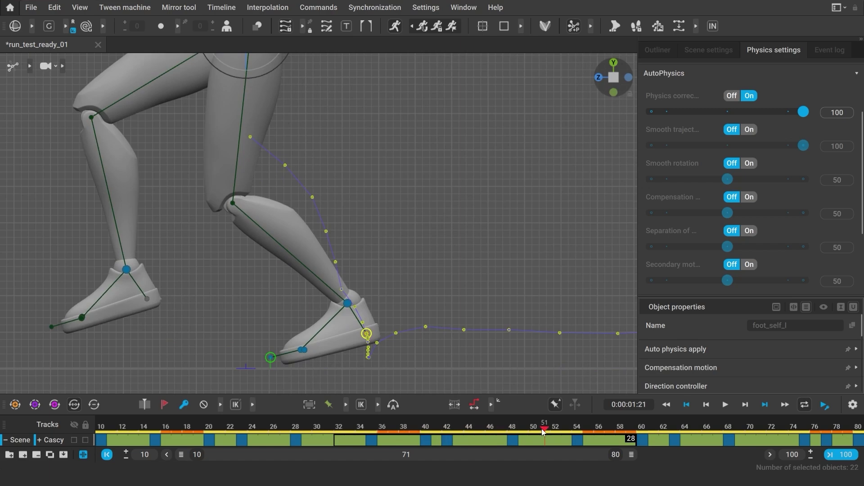
pyautogui.moveTo(743, 145); pyautogui.dragTo(788, 145)
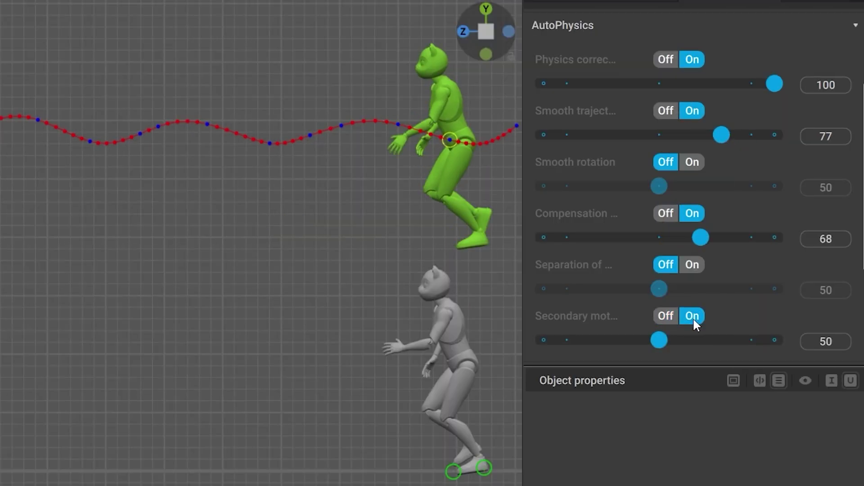
pyautogui.moveTo(658, 340); pyautogui.dragTo(685, 340)
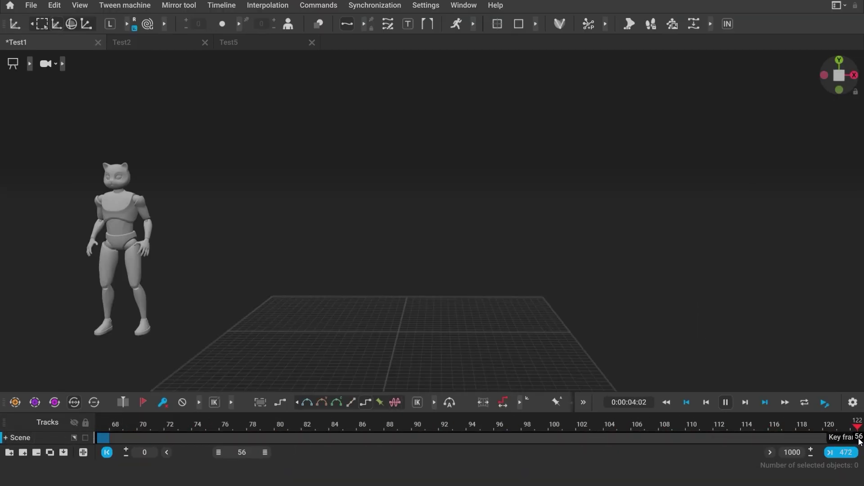
# - Play back the in-betweened Test2 animation
pyautogui.click(837, 438)
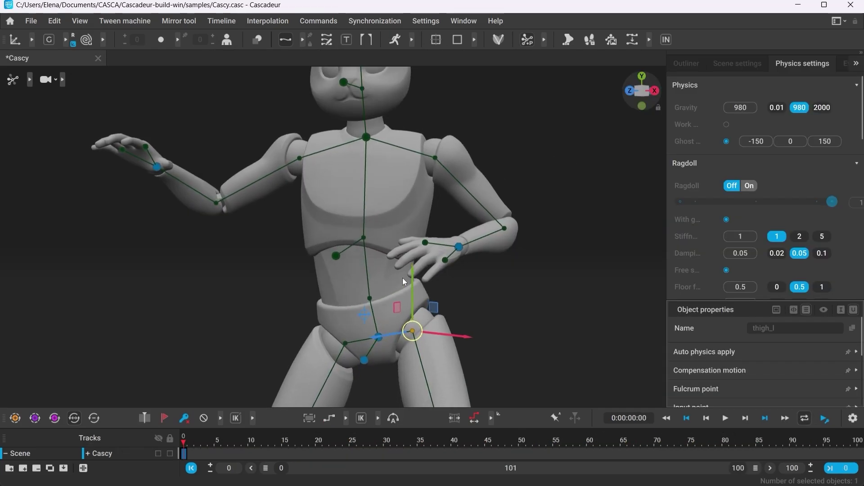
# - With autoposing, drag the chest to bend Cascy's upper body and raise the left arm outward
pyautogui.moveTo(419, 348); pyautogui.dragTo(396, 360, button='right')
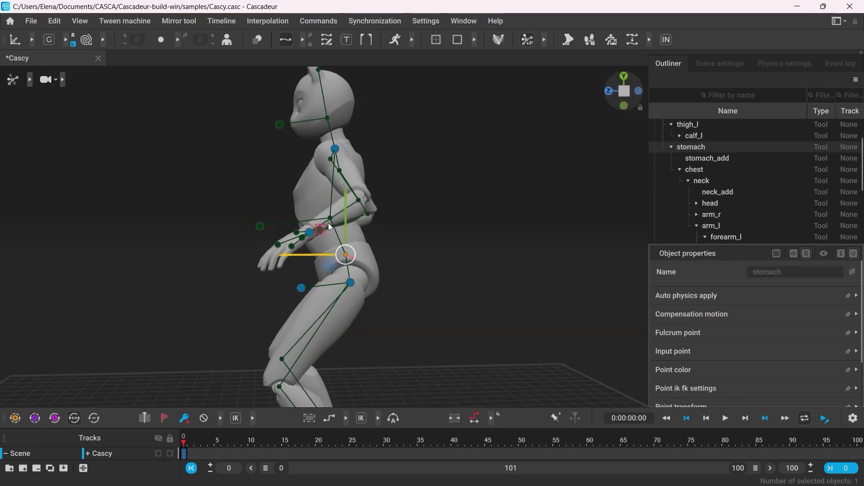
pyautogui.click(328, 223)
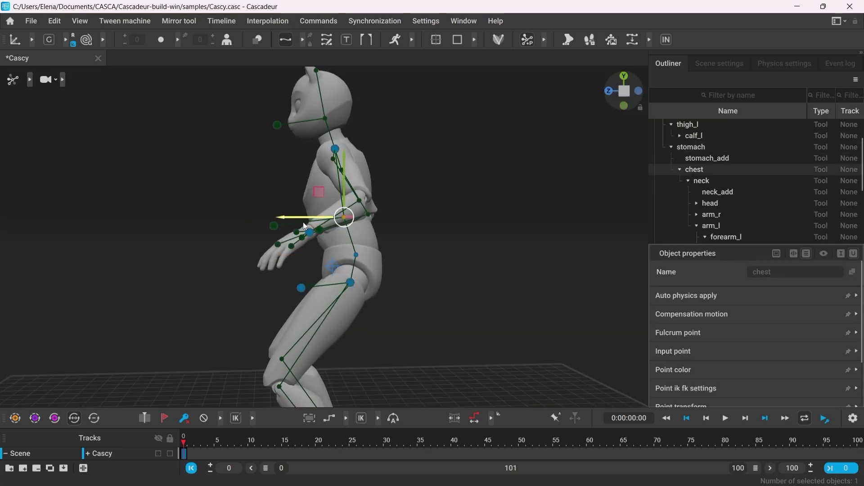
pyautogui.moveTo(344, 221); pyautogui.dragTo(321, 217)
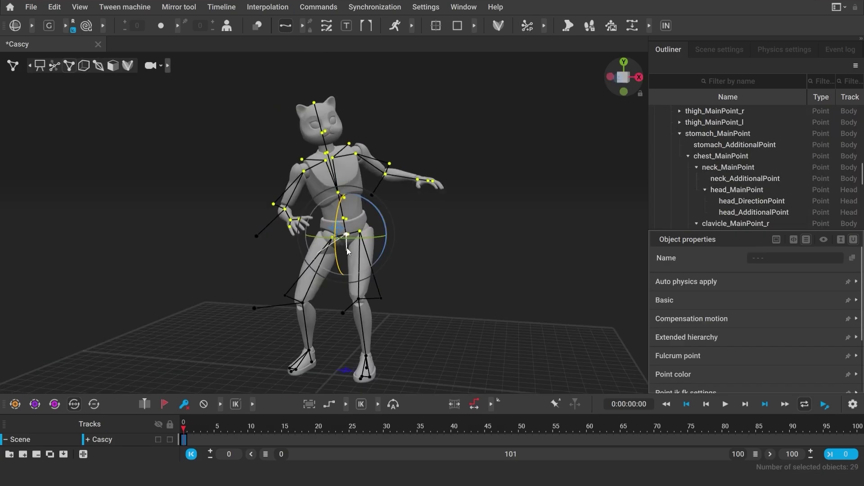
pyautogui.moveTo(324, 135); pyautogui.dragTo(385, 106)
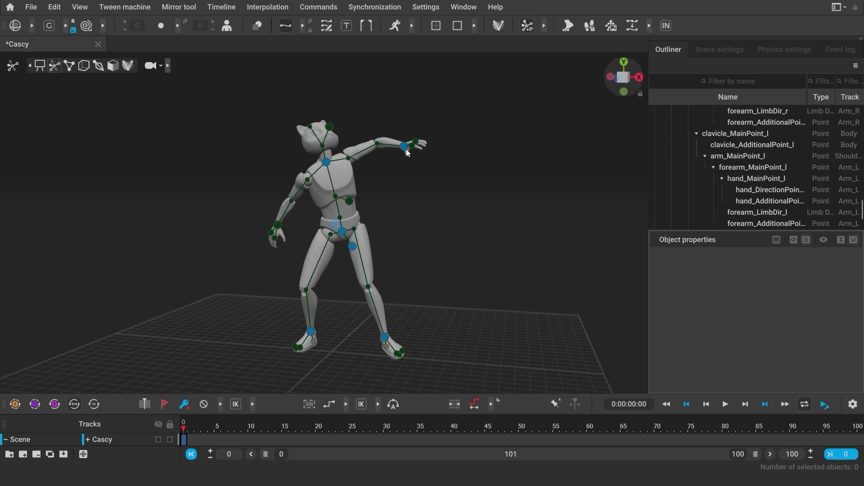
# - Select the left hand, keep the current autoposing pose, and lower the hand slightly
pyautogui.click(405, 150)
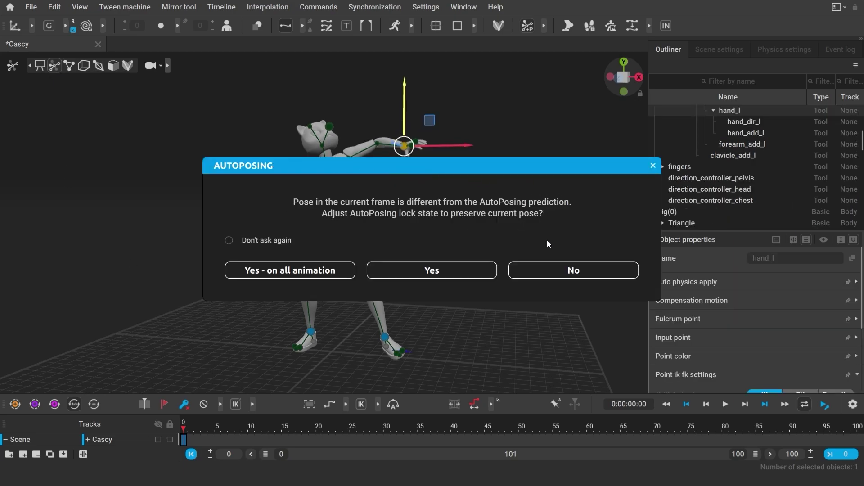
pyautogui.click(428, 273)
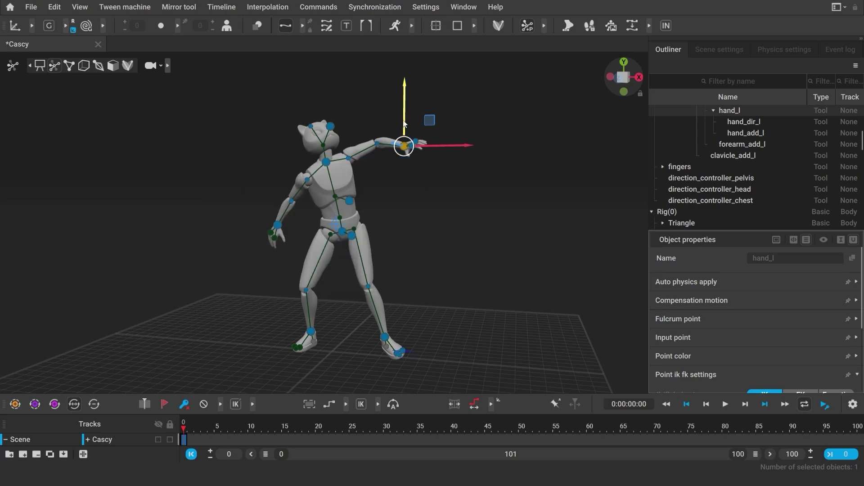
pyautogui.moveTo(396, 139); pyautogui.dragTo(399, 161)
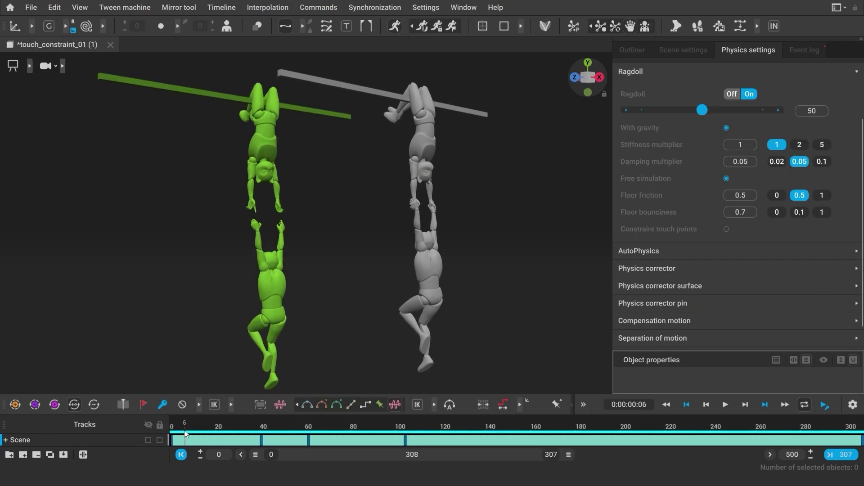
# - Enable Ragdoll's Constraint touch points and play the hanging characters' simulation
pyautogui.click(727, 229)
pyautogui.press('space')
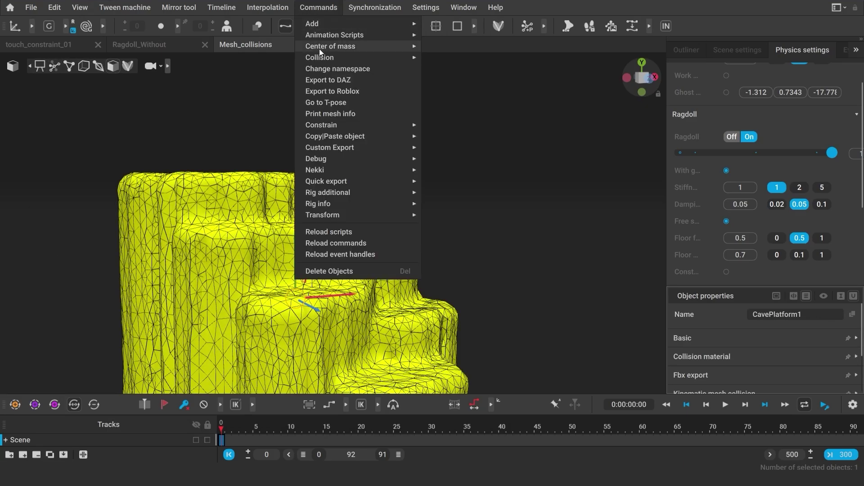
# - Add a kinematic mesh collision to the selected cave platform via Commands > Collision
pyautogui.moveTo(333, 57)
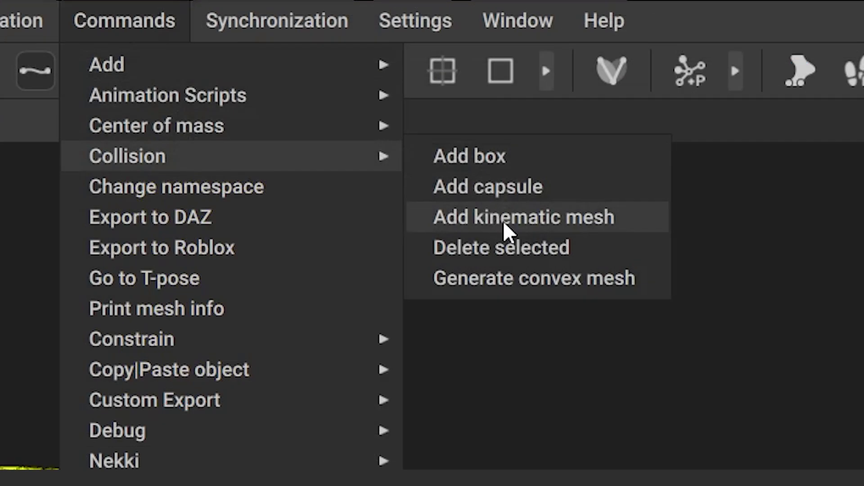
pyautogui.click(504, 217)
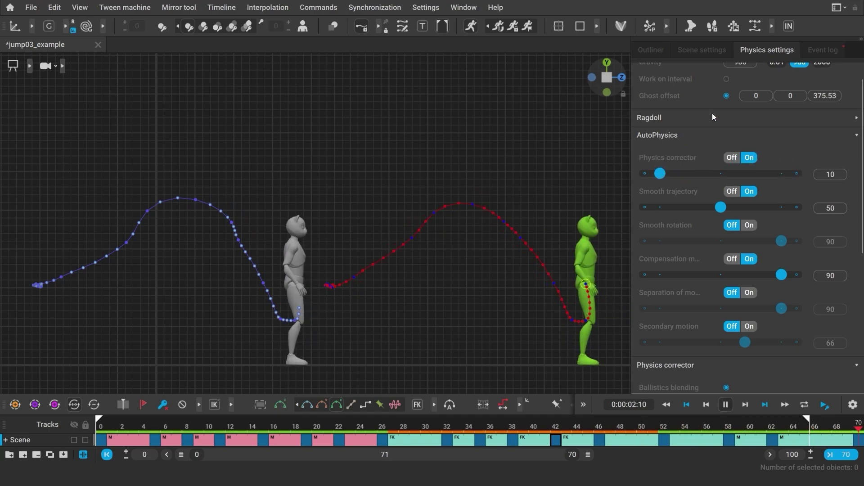
# - Remove the ghost offset, scrub to compare the jump trajectories, and set Physics corrector to 100
pyautogui.click(726, 96)
pyautogui.click(100, 430)
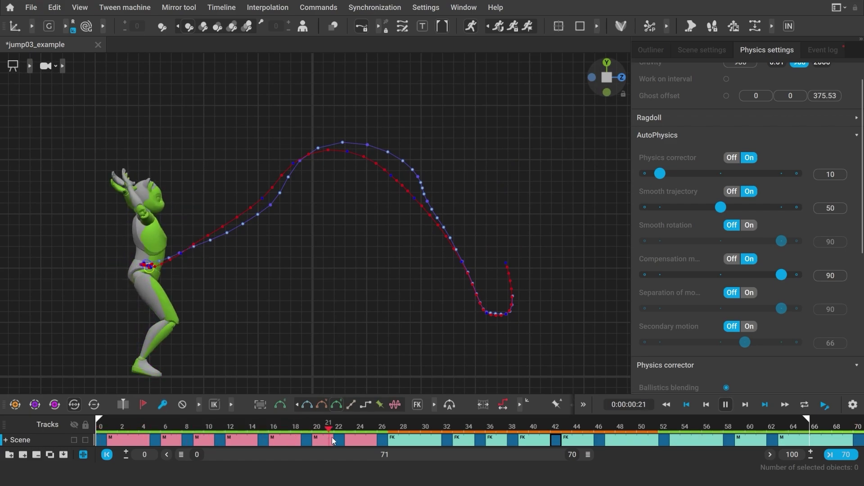
pyautogui.moveTo(333, 441); pyautogui.dragTo(611, 443)
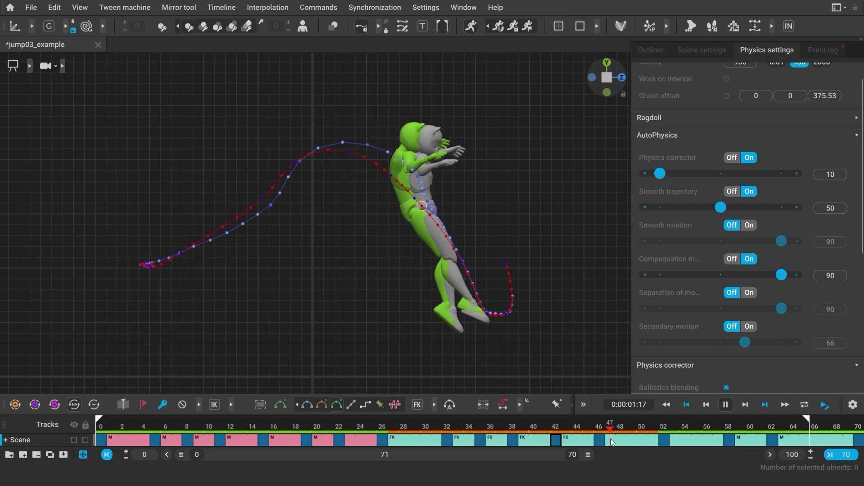
pyautogui.click(797, 174)
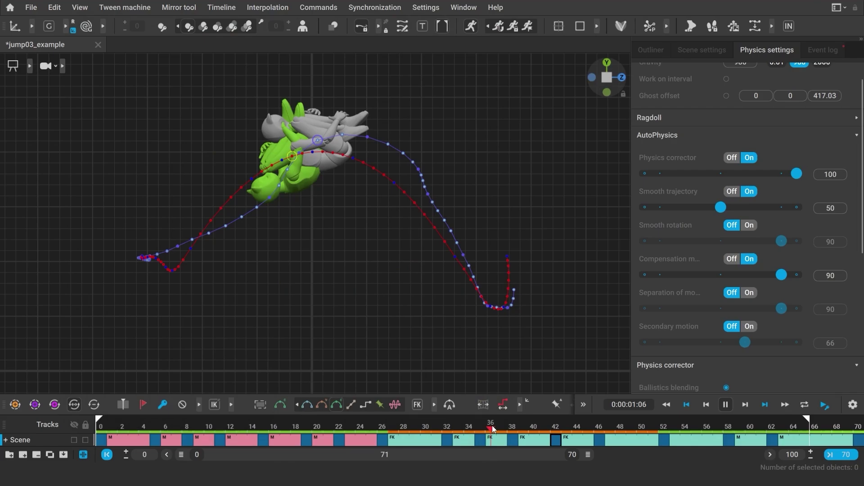
# - Move the playhead to frame 42 and make it a priority frame
pyautogui.moveTo(493, 429); pyautogui.dragTo(557, 435)
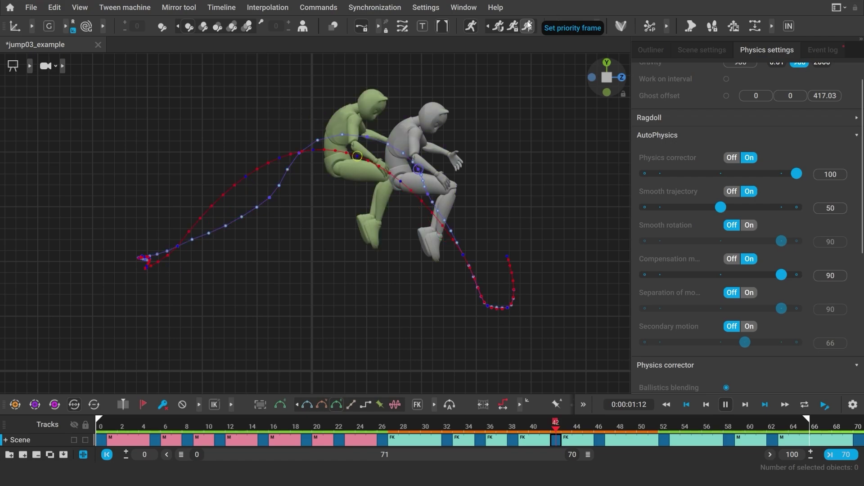
pyautogui.click(528, 26)
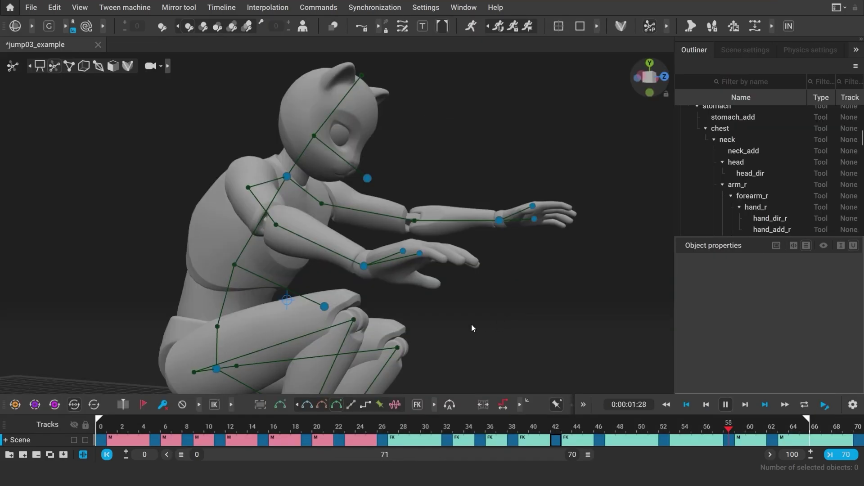
# - Set the cat's right-hand pivot at the shoulder and swing the arm upward
pyautogui.click(363, 270)
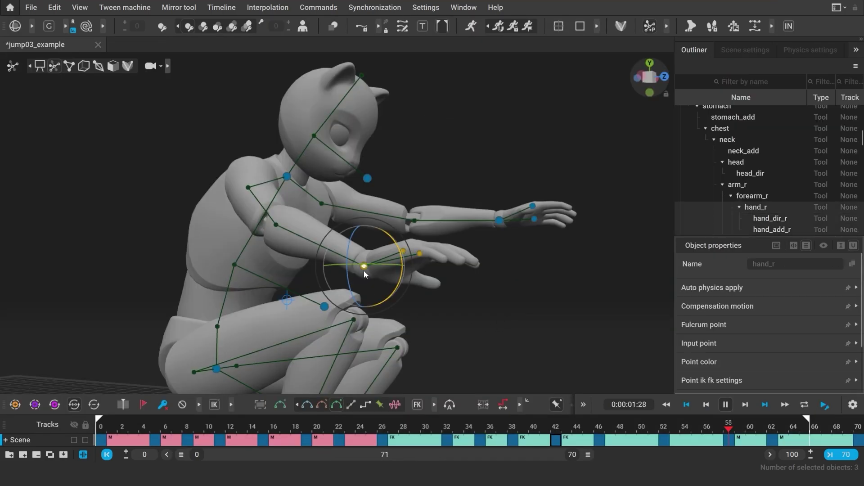
pyautogui.rightClick(250, 188)
pyautogui.click(274, 298)
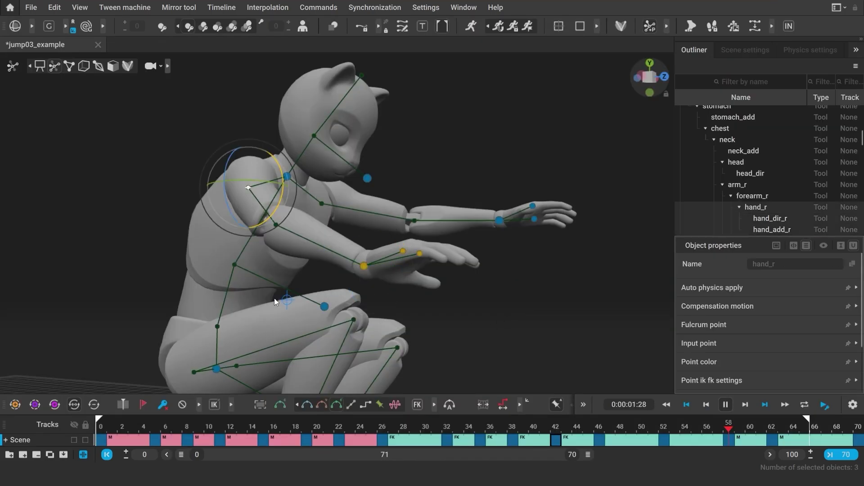
pyautogui.moveTo(255, 227); pyautogui.dragTo(270, 223)
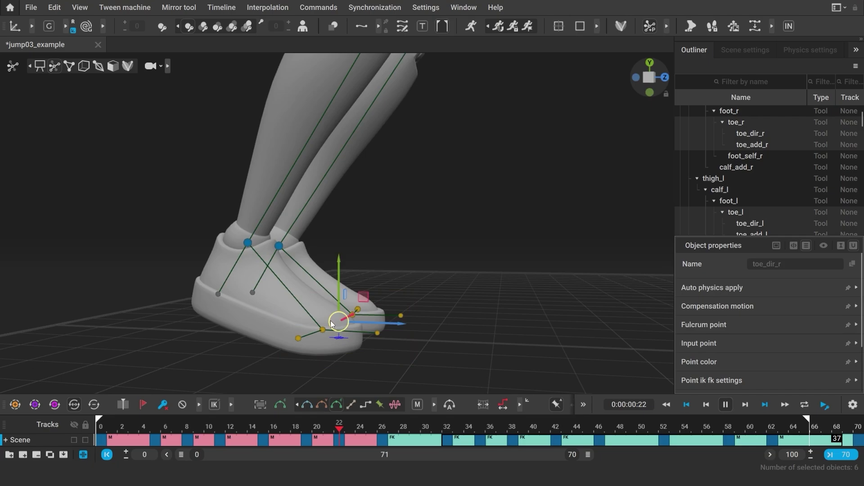
# - Hide the trajectory arc of the Cascy kick's foot
pyautogui.rightClick(334, 322)
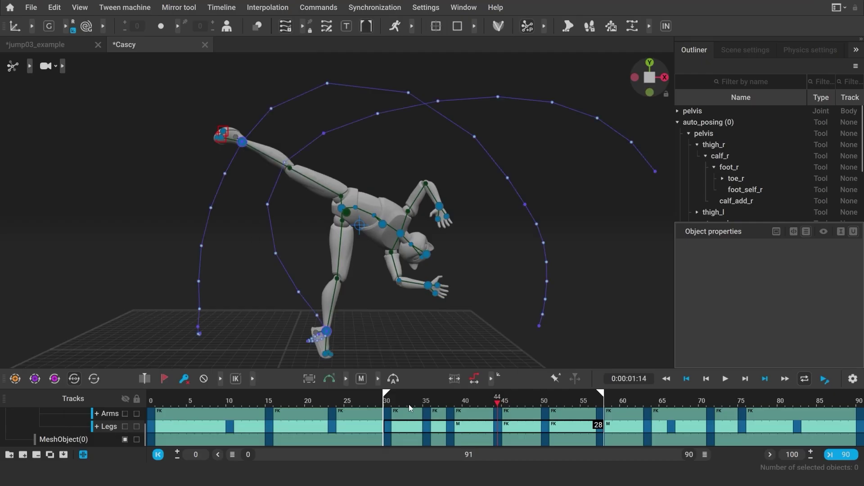
pyautogui.rightClick(633, 143)
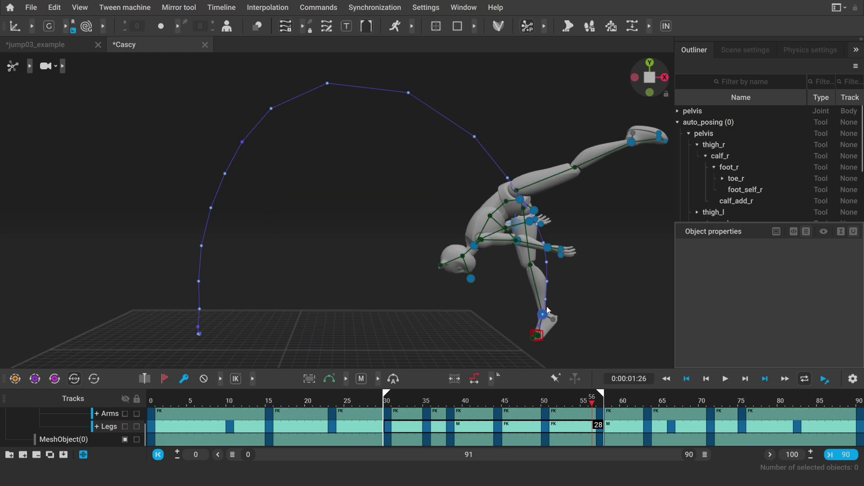
pyautogui.click(567, 354)
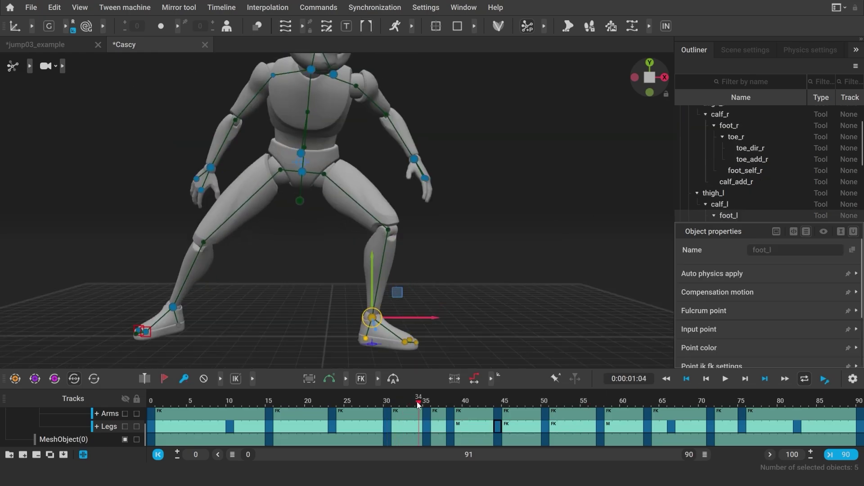
# - Paste the copied left foot position at frame 30, then step through frames 32 and 35
pyautogui.rightClick(370, 321)
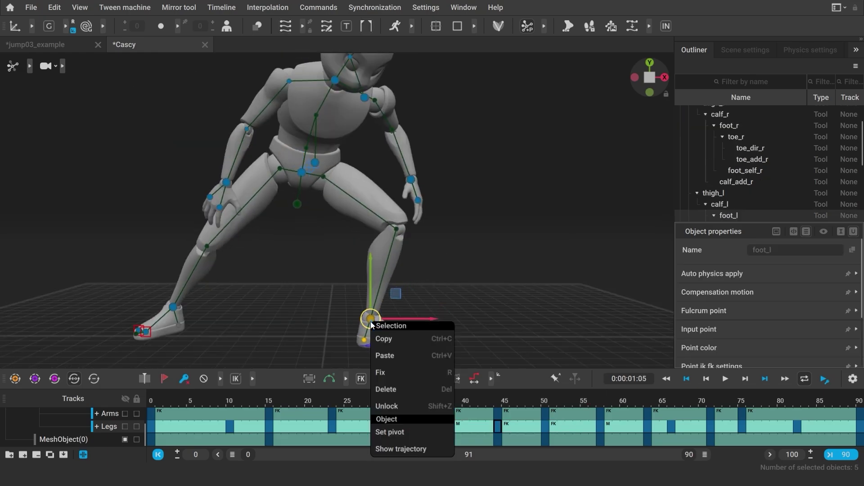
pyautogui.click(388, 408)
pyautogui.rightClick(372, 318)
pyautogui.click(405, 344)
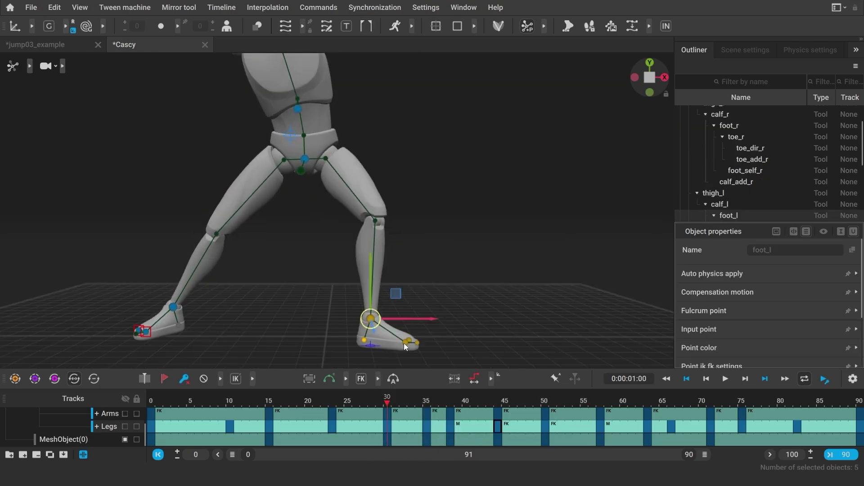
pyautogui.click(404, 408)
pyautogui.click(426, 408)
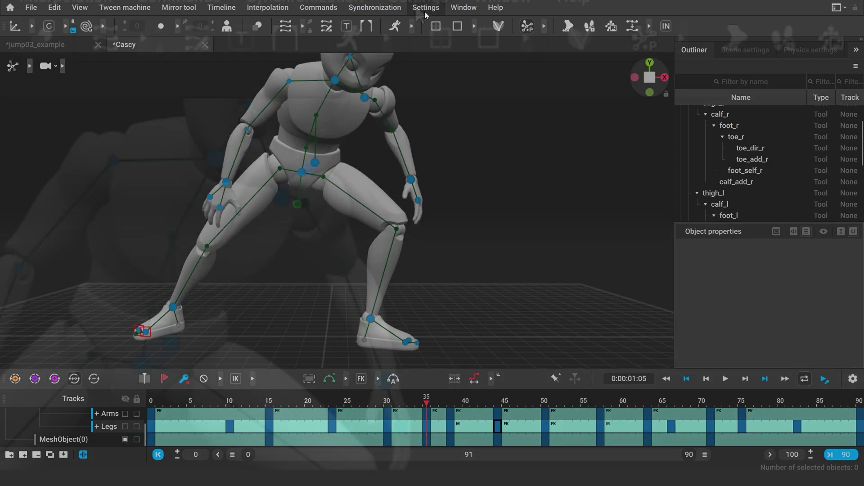
# - Add the Alt modifier to the Context menu binding in Viewport Input Settings
pyautogui.click(426, 8)
pyautogui.click(435, 49)
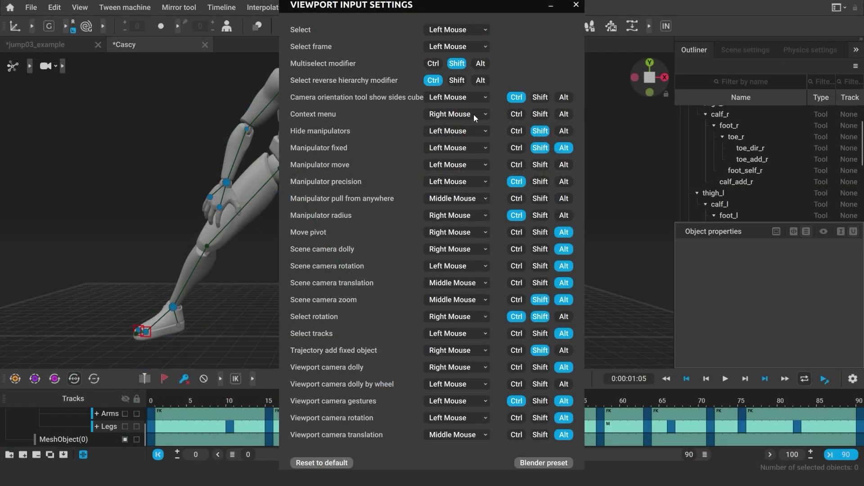
pyautogui.click(563, 116)
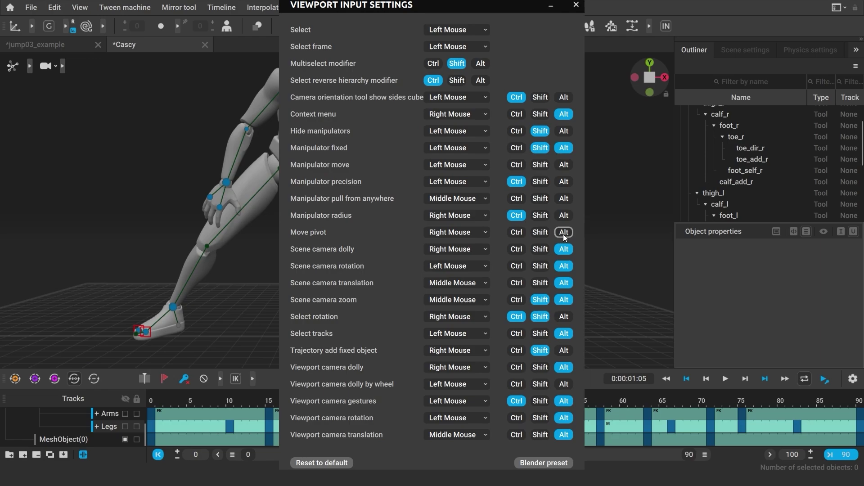
pyautogui.click(591, 169)
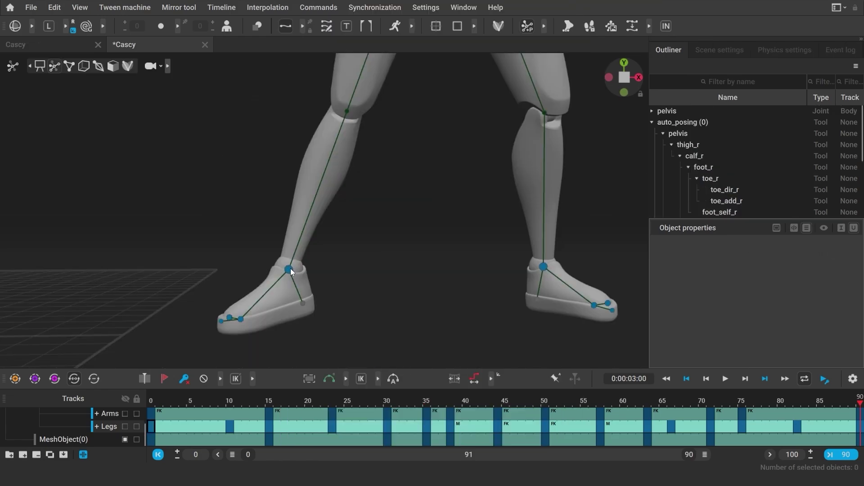
# - Select the right foot controller and Alt+right-drag to zoom and turn the view around the leg
pyautogui.click(224, 344)
pyautogui.keyDown('alt'); pyautogui.rightClick(220, 326); pyautogui.keyUp('alt')
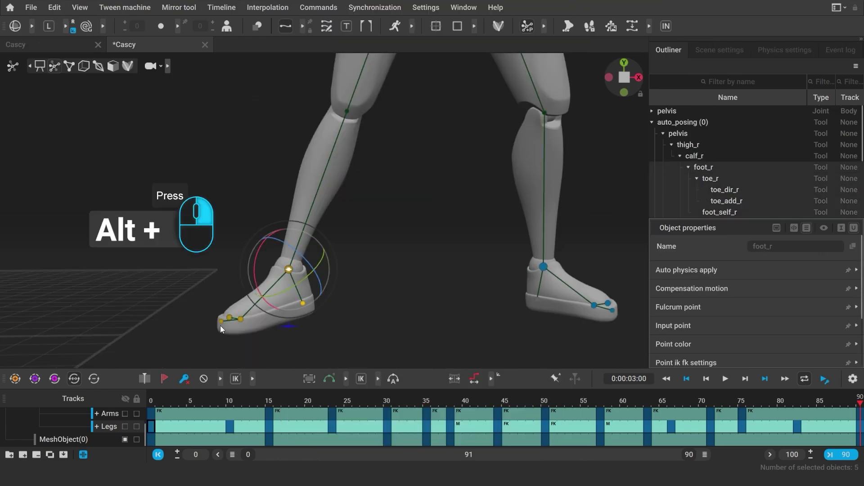
pyautogui.keyDown('alt'); pyautogui.moveTo(221, 325); pyautogui.dragTo(184, 303, button='right'); pyautogui.keyUp('alt')
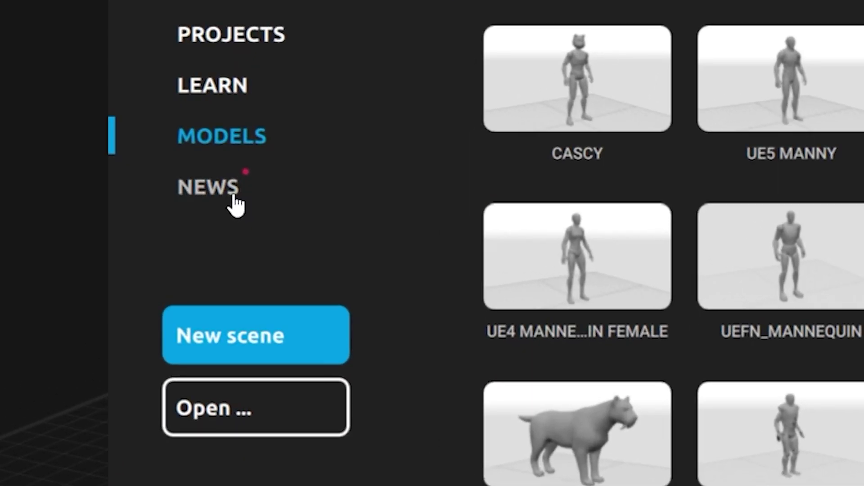
# - Open the news feed on the start screen and scroll through its items
pyautogui.click(234, 198)
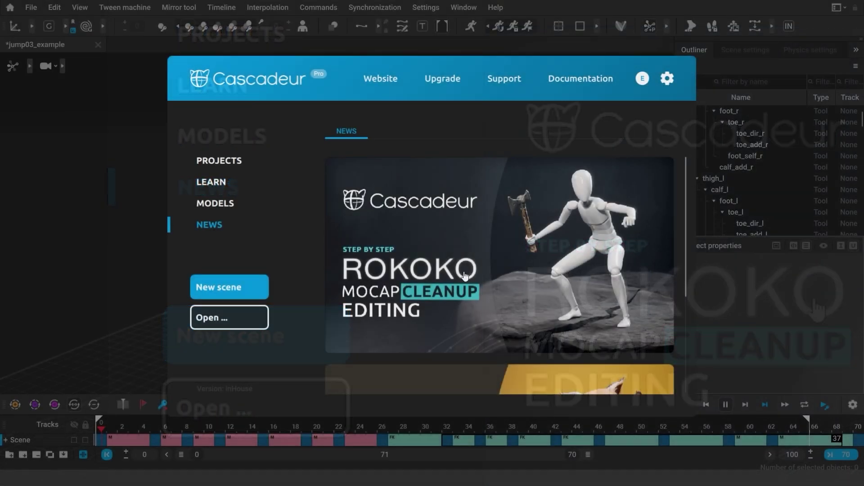
pyautogui.scroll(-1, 571, 276)
pyautogui.scroll(-3, 570, 276)
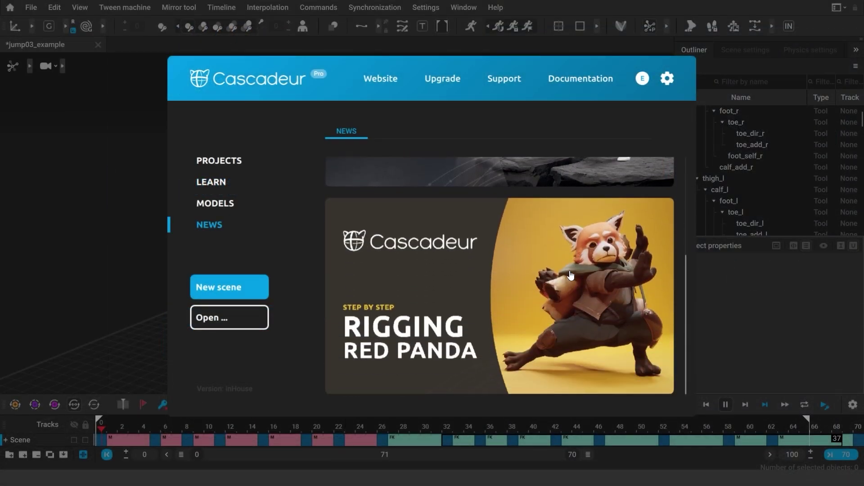
pyautogui.scroll(1, 571, 276)
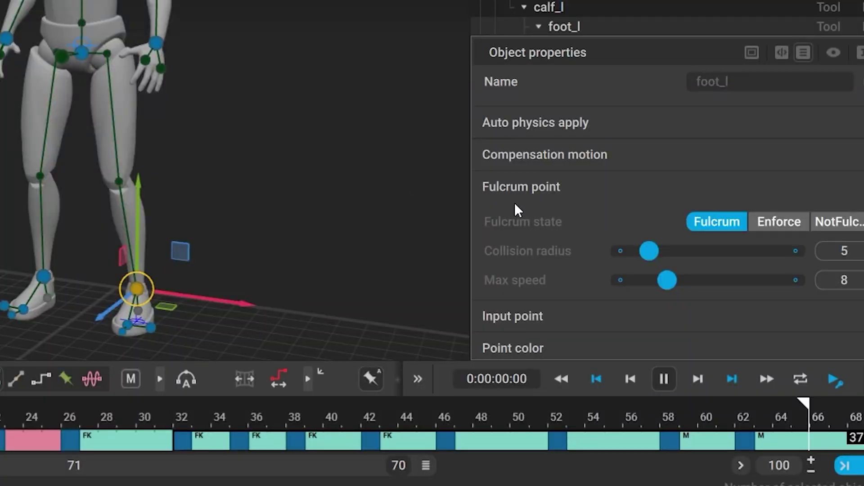
pyautogui.moveTo(525, 223)
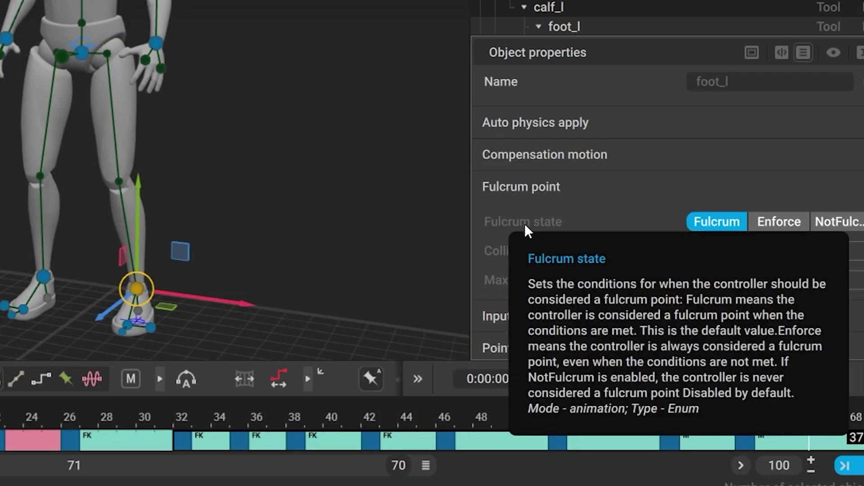